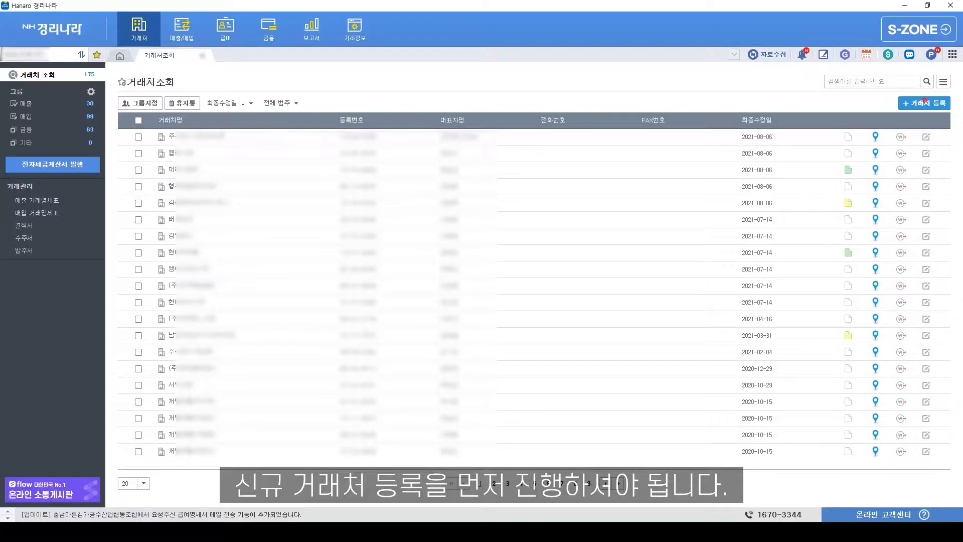
- Open the 거래처 menu and choose 거래처조회 to list the registered clients
click(924, 104)
- Start a new client entry and fill in its company name, business registration number and representative's name
click(473, 327)
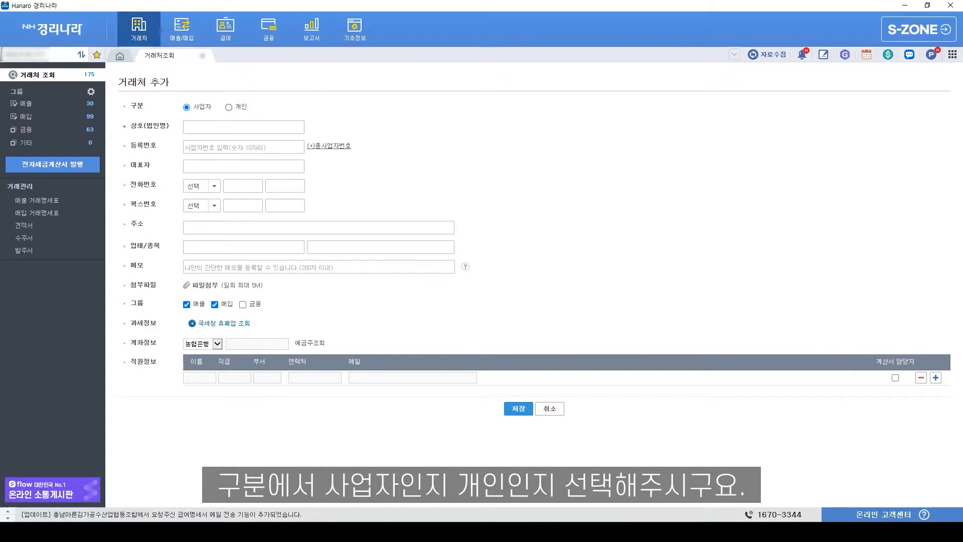
click(211, 129)
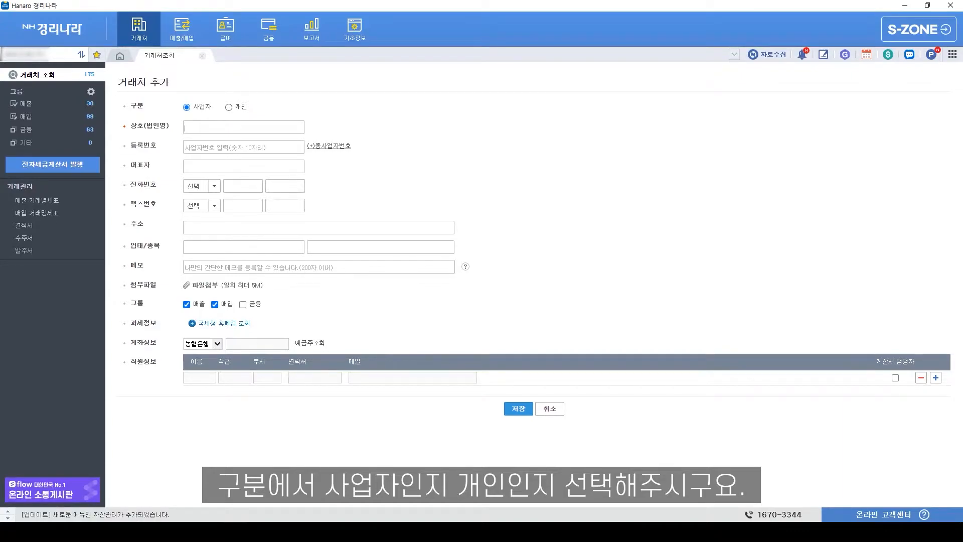
text(지)
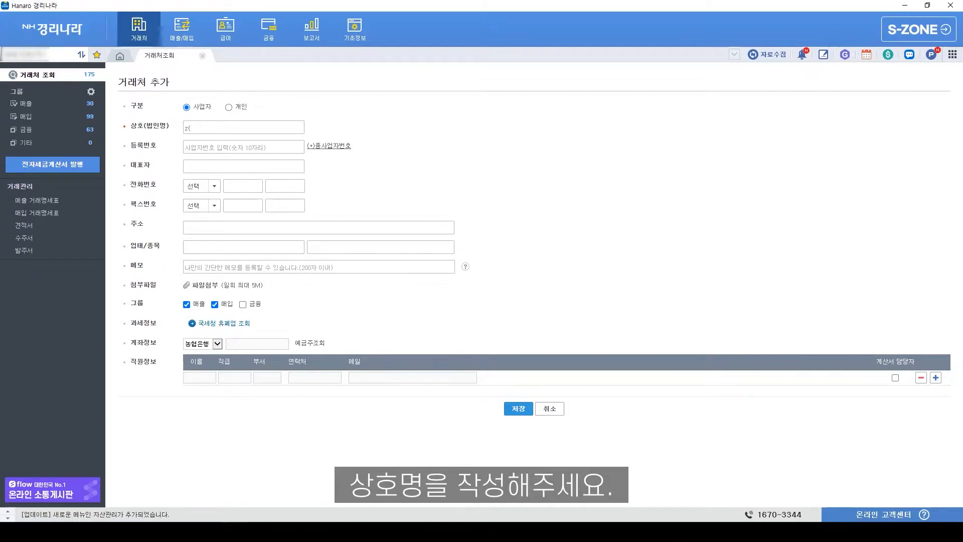
text(주)
text()정현철)
text(장경리)
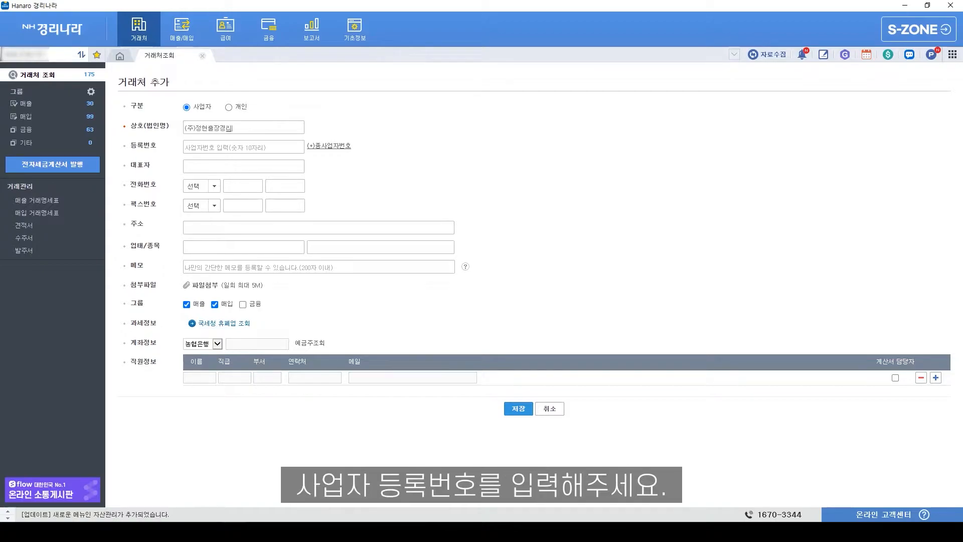
click(243, 147)
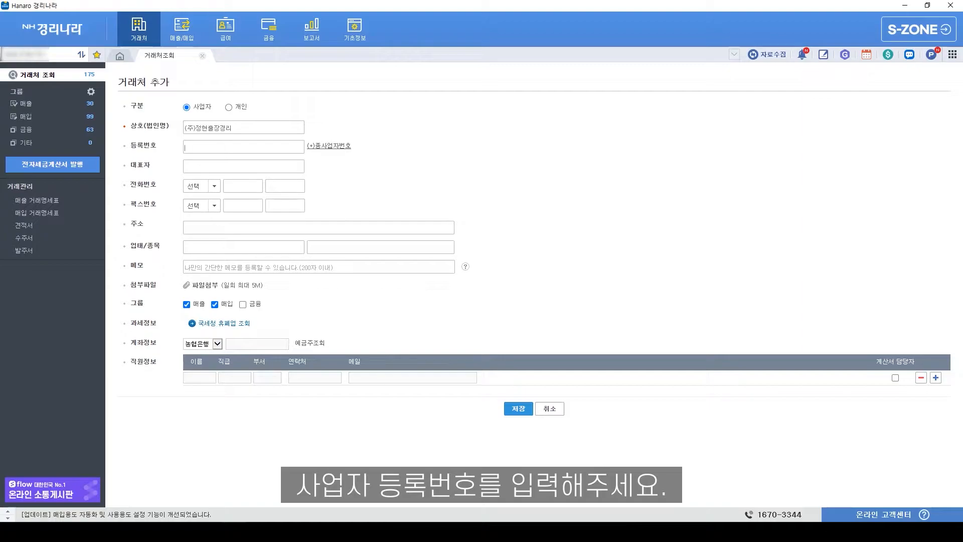
text(8120)
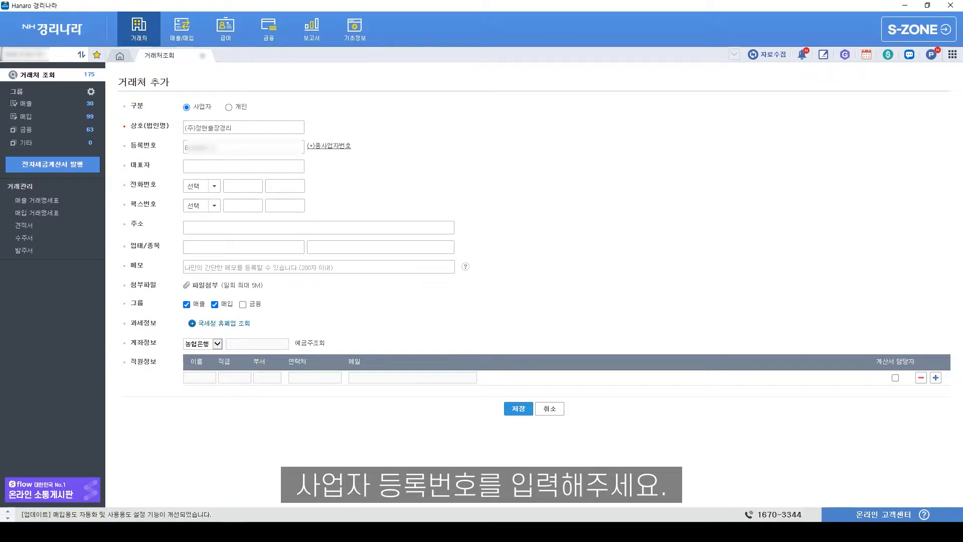
click(215, 163)
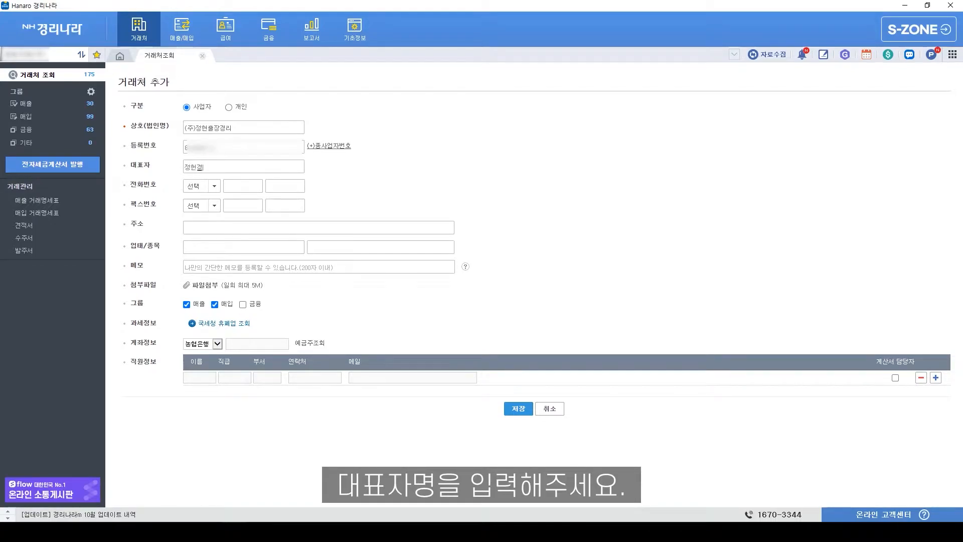
- Enter the client's phone and fax numbers with area code 031, then type the business address
click(214, 186)
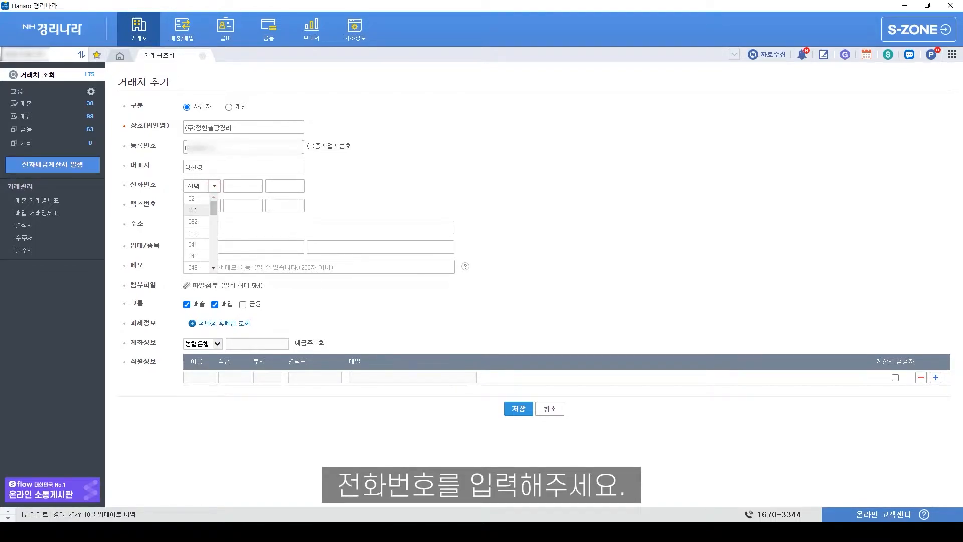
click(195, 216)
click(247, 186)
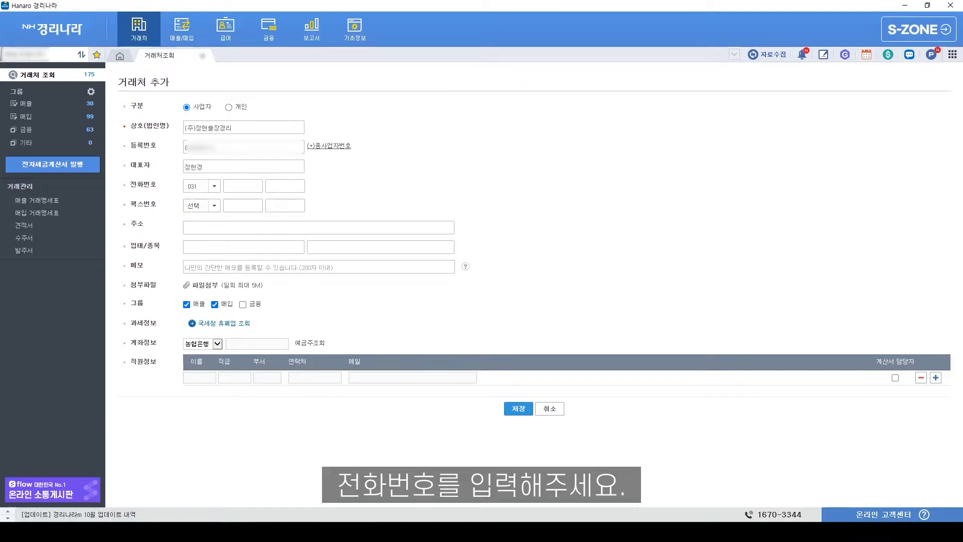
click(292, 185)
click(214, 206)
click(192, 229)
click(234, 205)
click(277, 209)
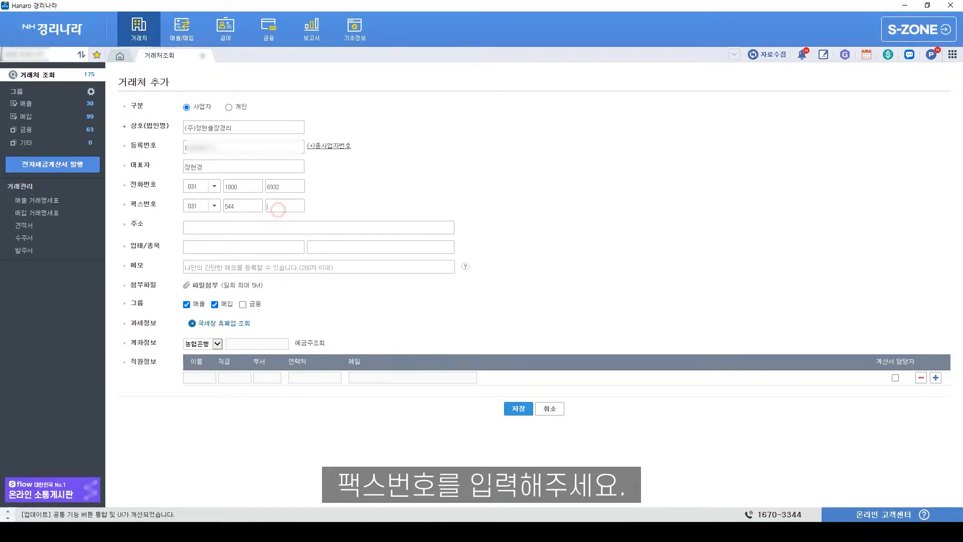
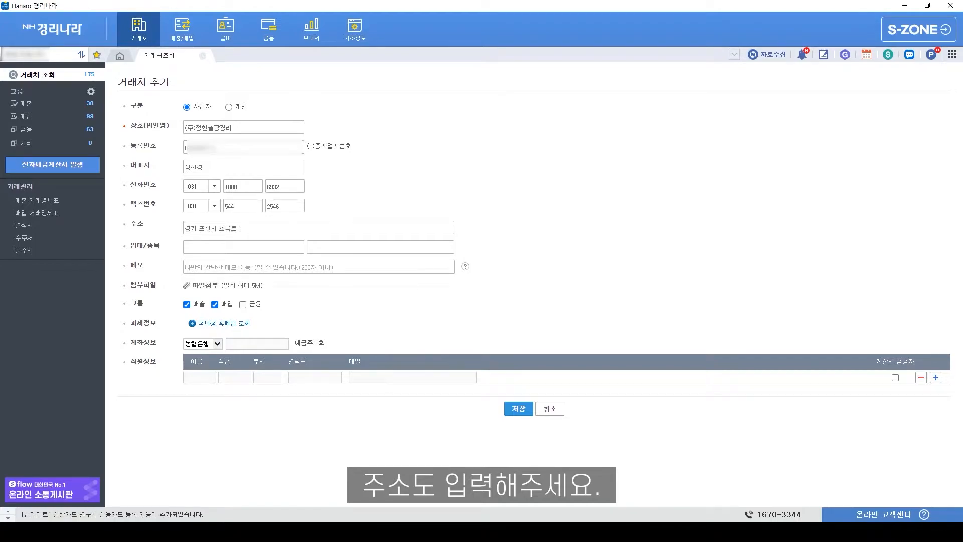
- Set the client's 업태 to 서비스업 and 종목 to 출장경리
click(243, 247)
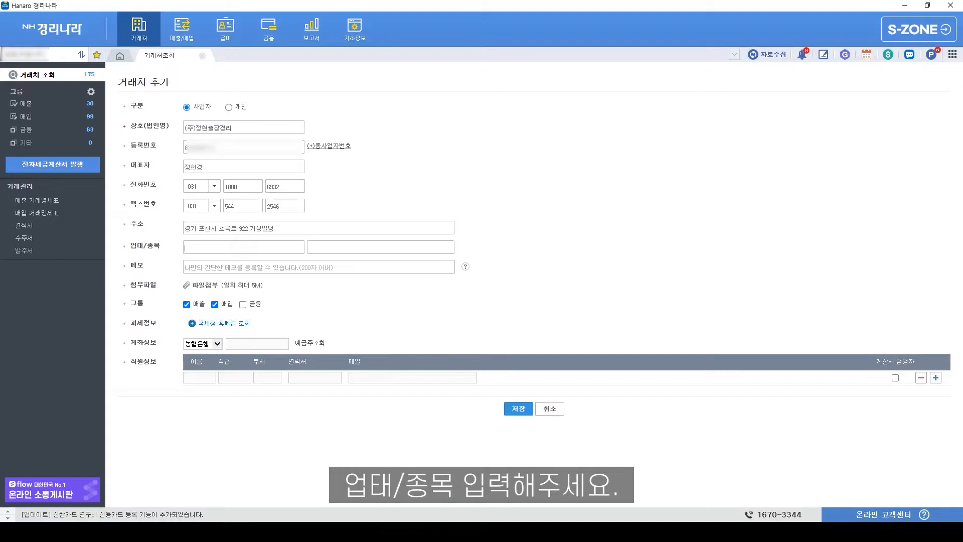
text(서비스업)
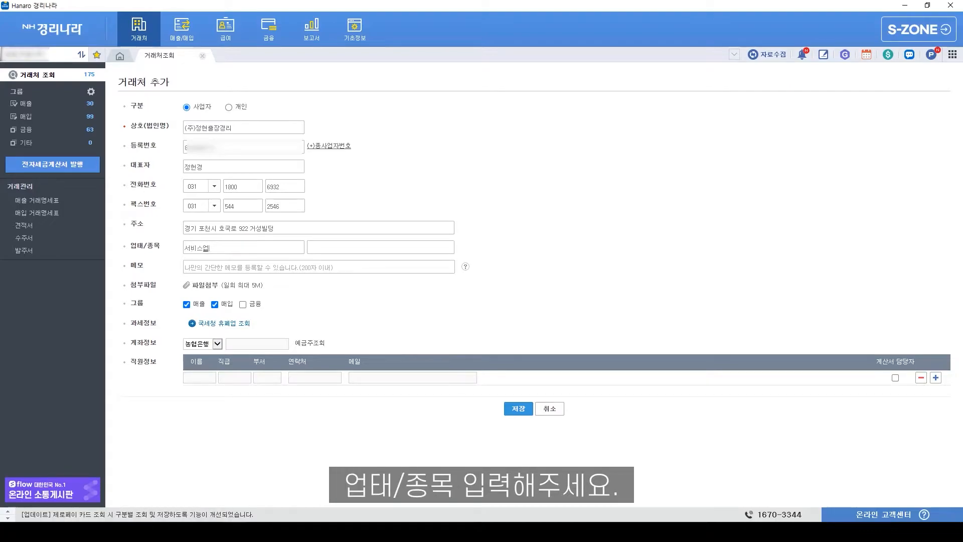
click(331, 246)
text(출장경리)
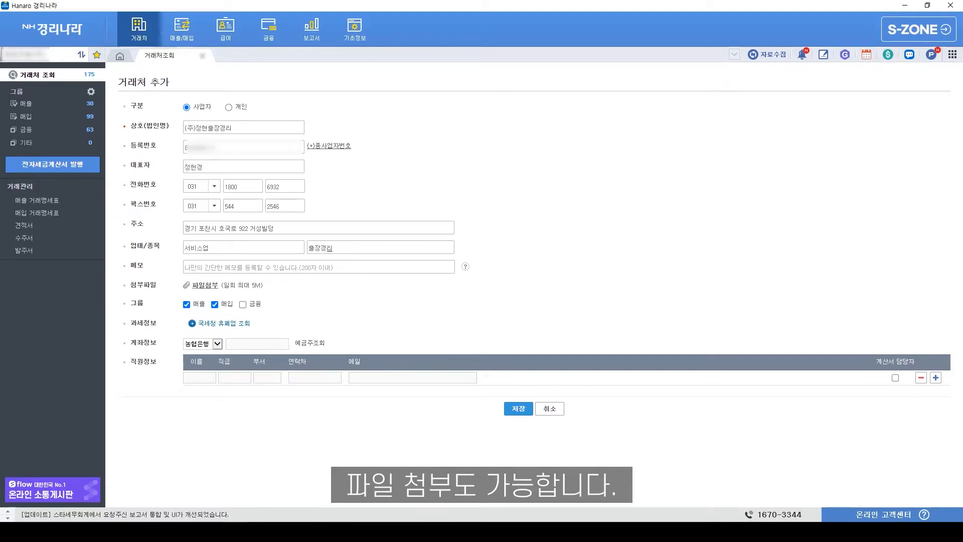
- Attach 사업자등록증.pdf from the 정현서류 folder as the client's registration document
click(204, 285)
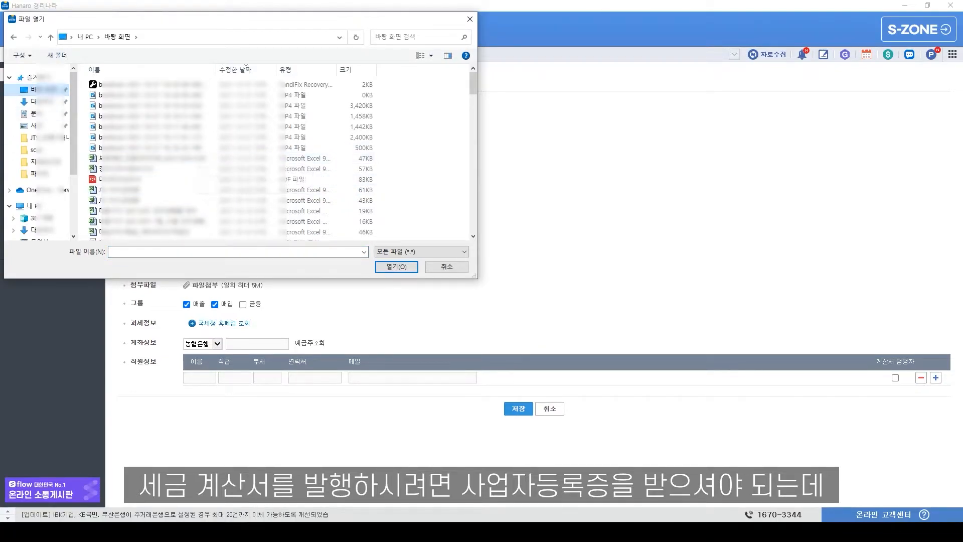
drag(473, 82, 473, 127)
scroll(279, 158, down, 2)
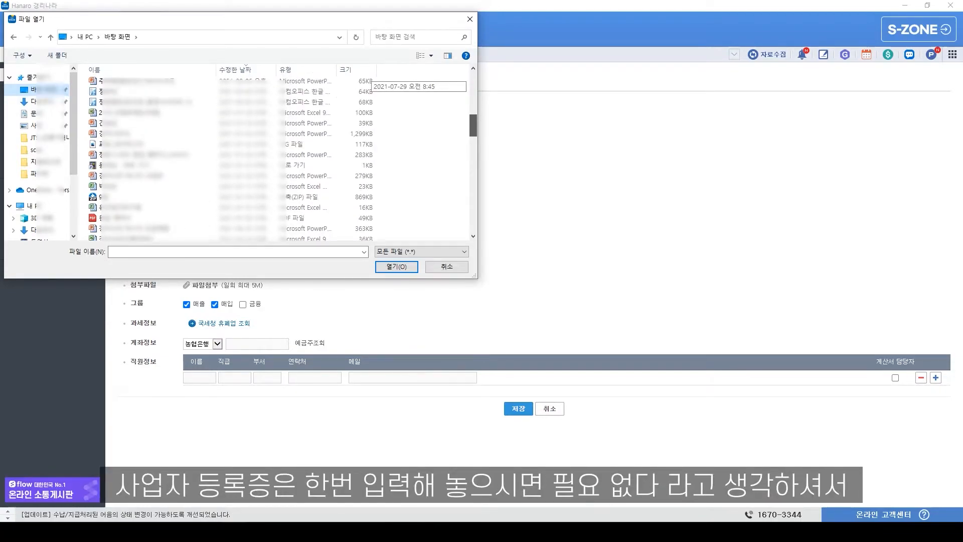
scroll(278, 158, down, 10)
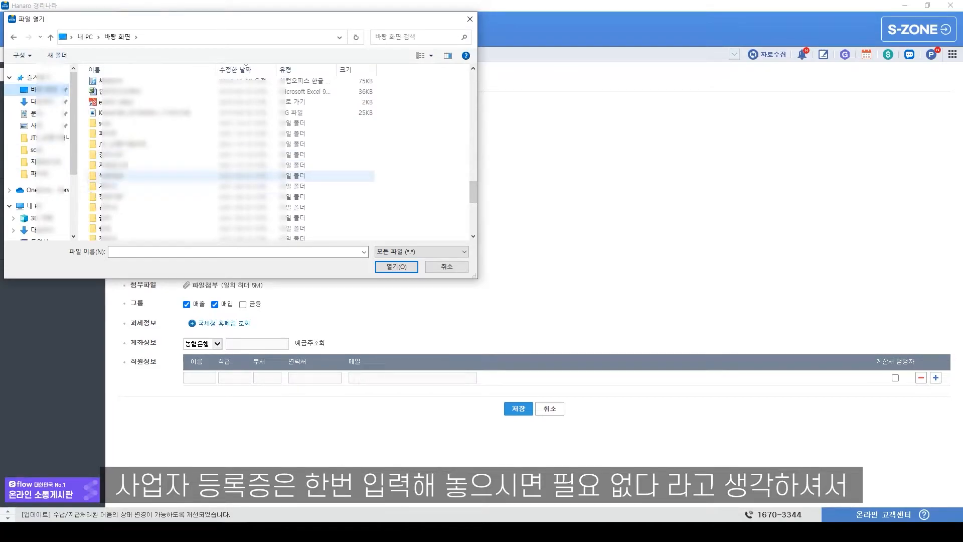
double_click(111, 193)
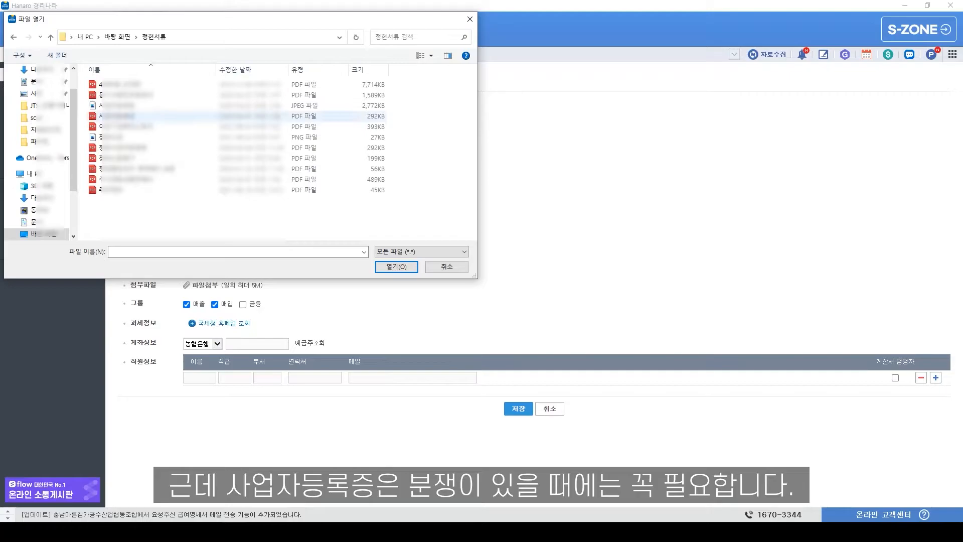
click(120, 116)
double_click(120, 116)
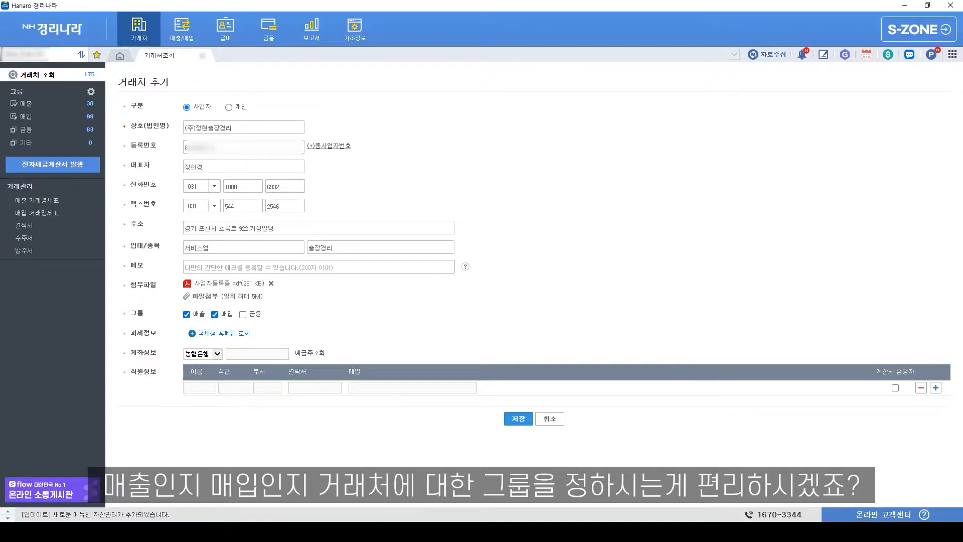
- Toggle the 매출/매입 group checkboxes and run the 국세청 휴폐업 조회 status check
click(187, 314)
click(214, 315)
click(215, 315)
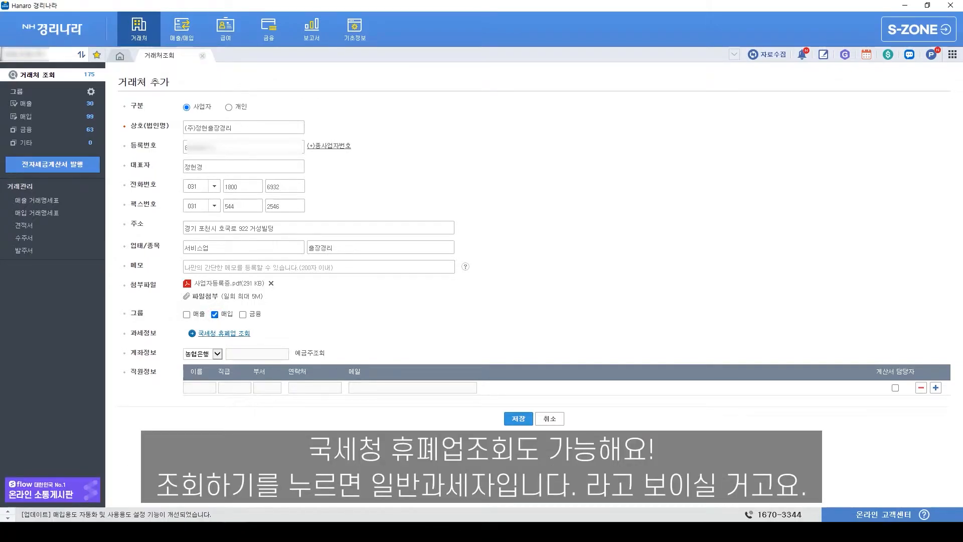
click(224, 333)
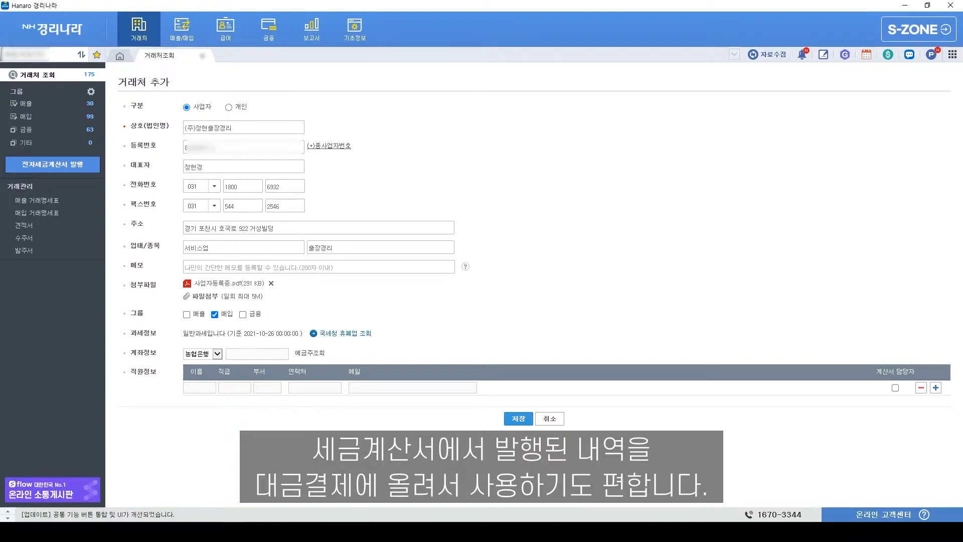
- Enter the 농협은행 account number and verify the account holder with 예금주조회
click(236, 353)
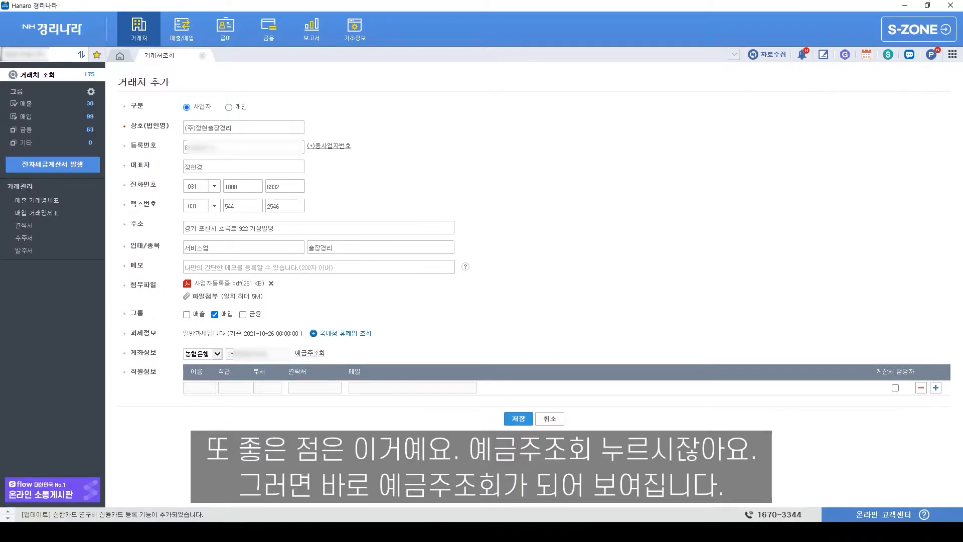
click(309, 353)
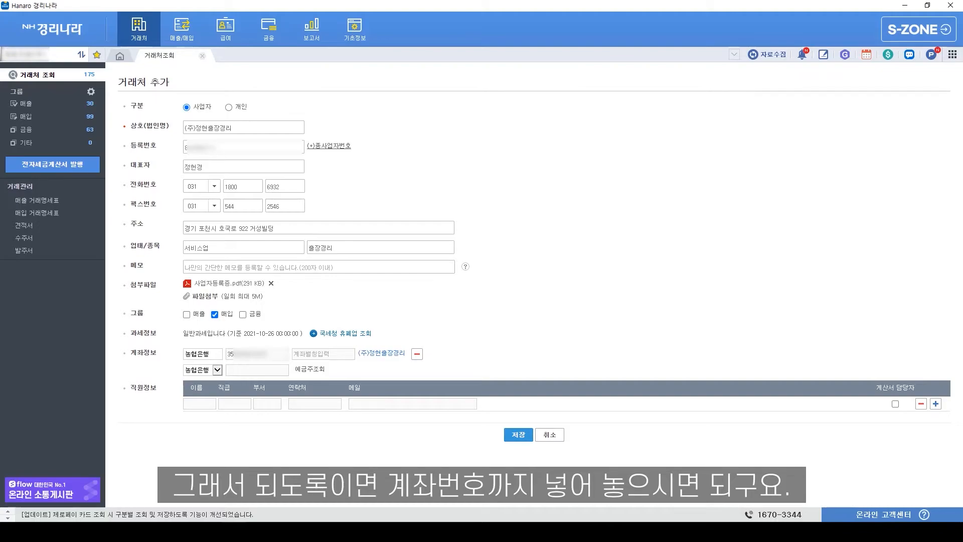
- Add a staff contact named 담당자 and type the contact's e-mail address
click(204, 403)
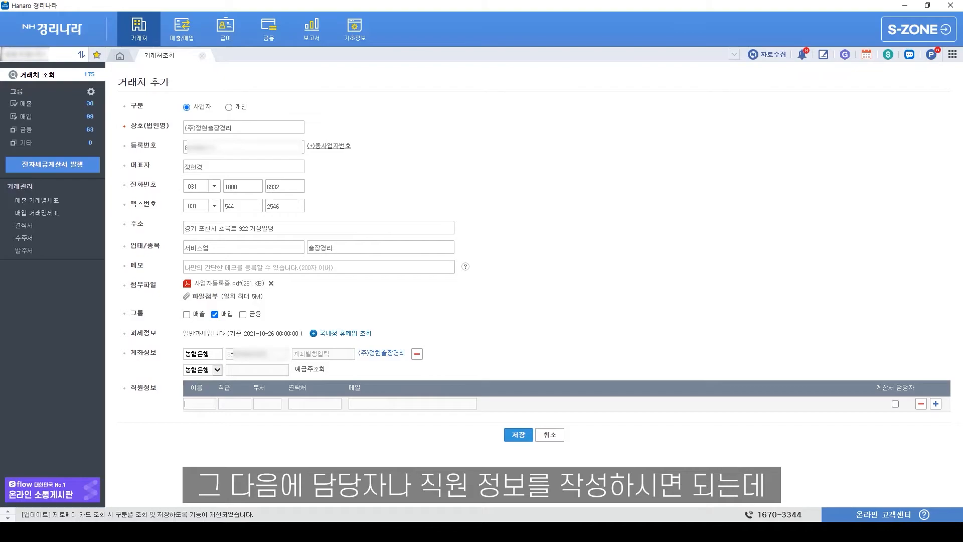
text(담)
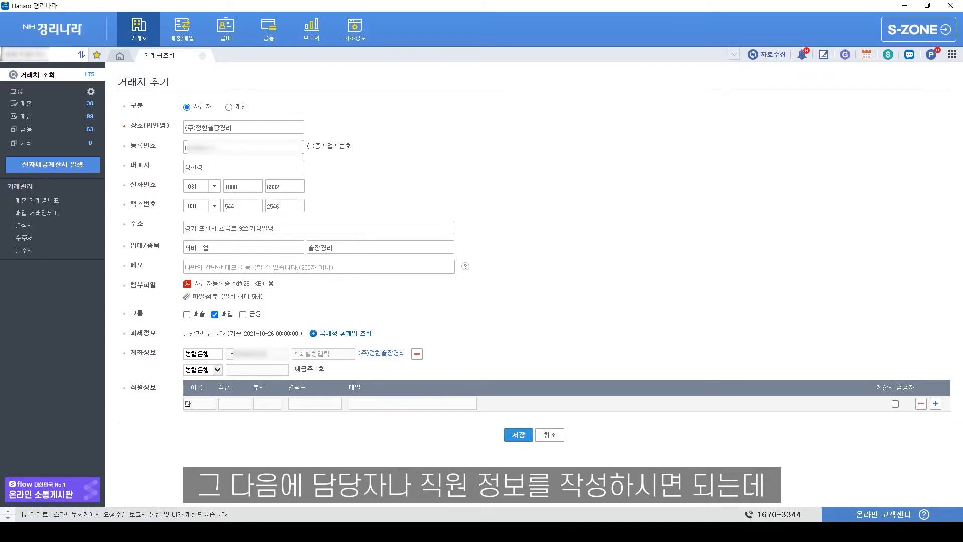
text(다ㅇ자)
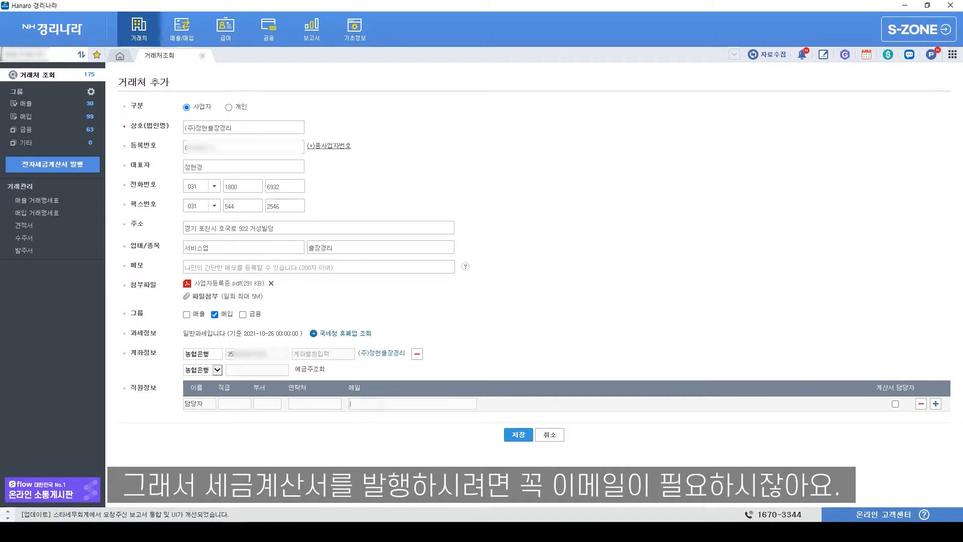
text(최)
key(BackSpace)
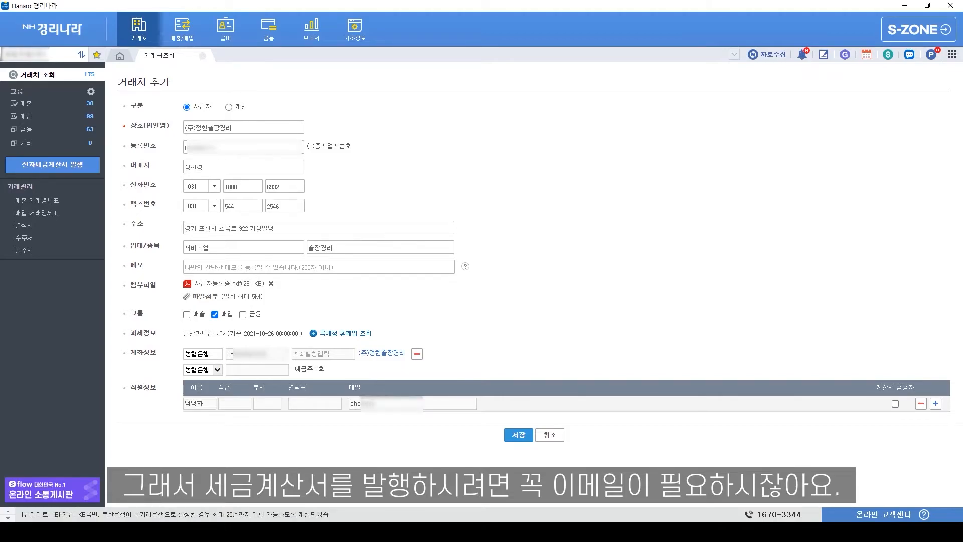
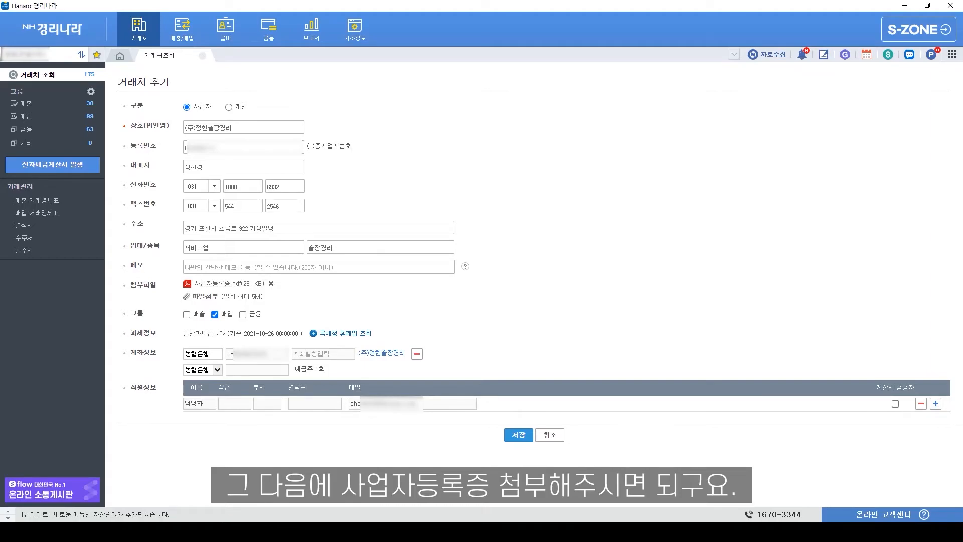
- Cancel the add-client form, search the list for 정현, and open (주)정현출장경리
click(551, 433)
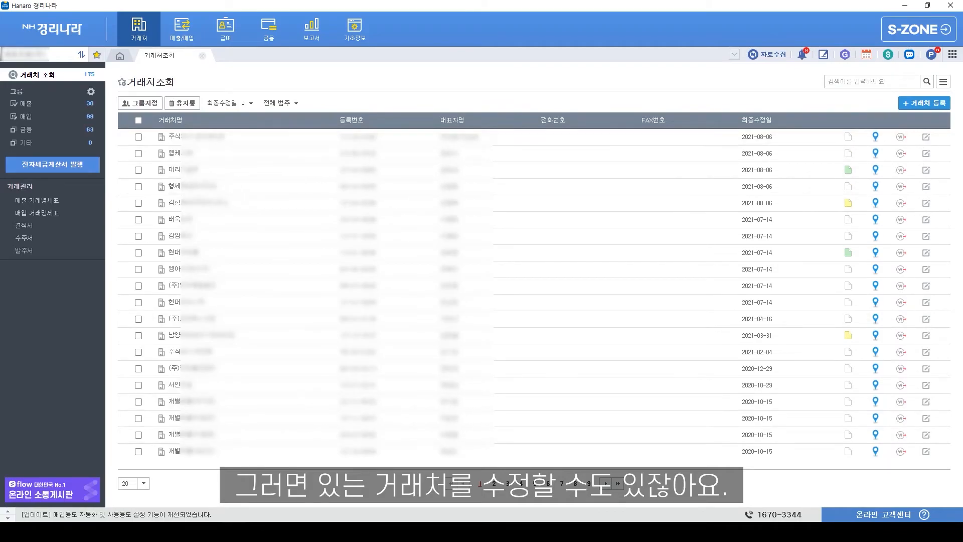
click(851, 78)
text(wid)
key(BackSpace)
text(정혜)
key(Return)
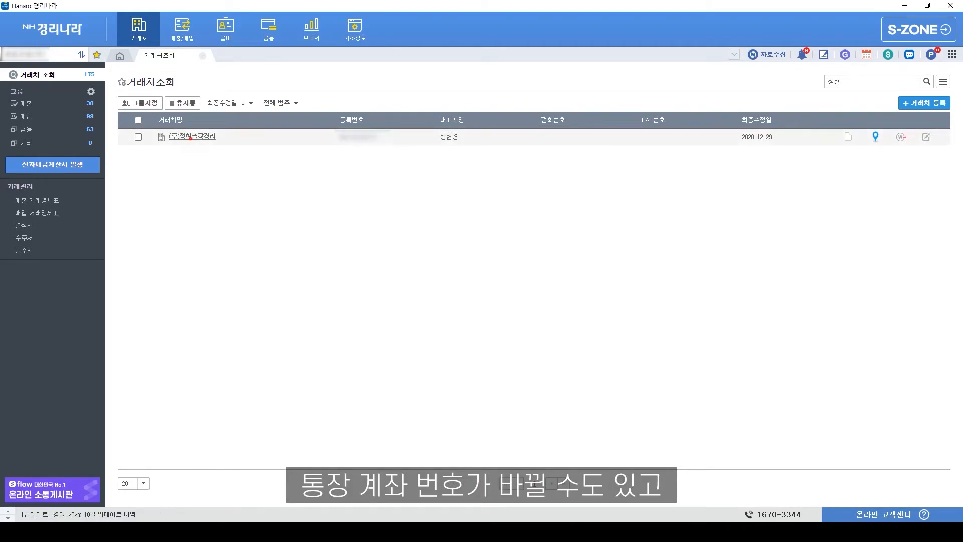
click(190, 136)
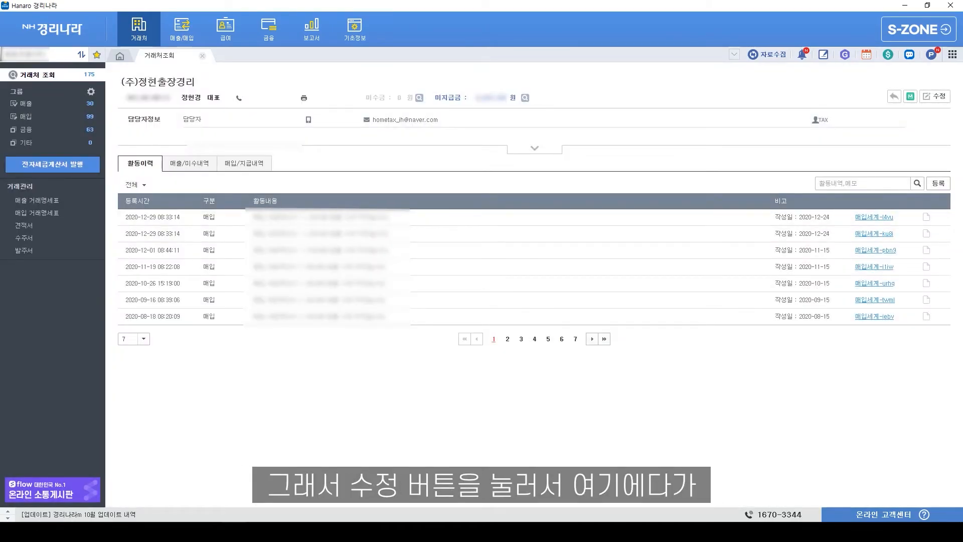
- Switch the record to edit mode and replace the contact's e-mail with a new address
click(935, 95)
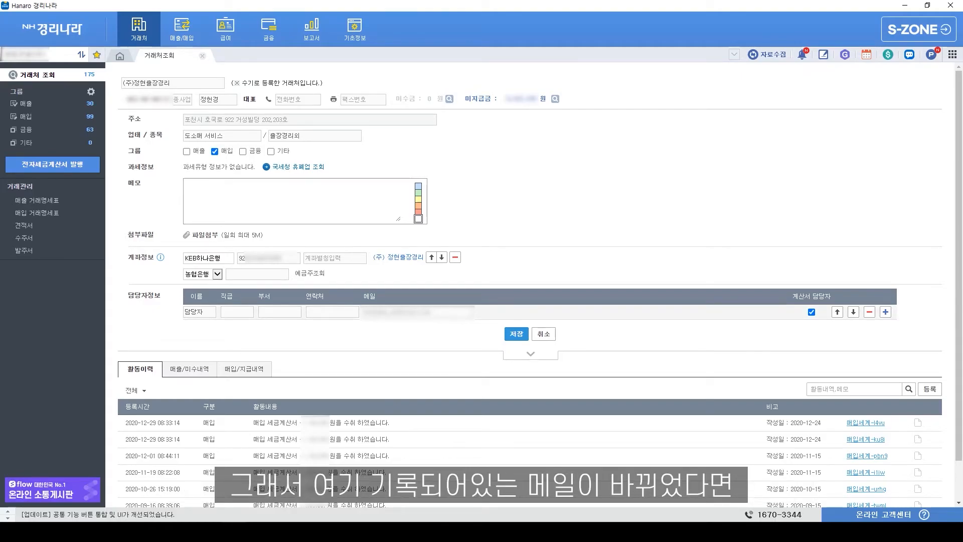
drag(430, 312, 364, 312)
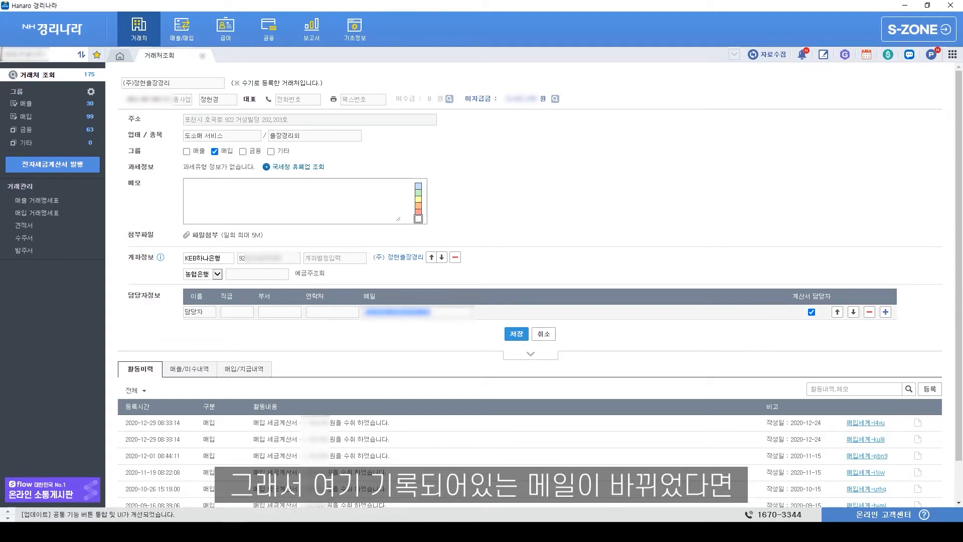
key(BackSpace)
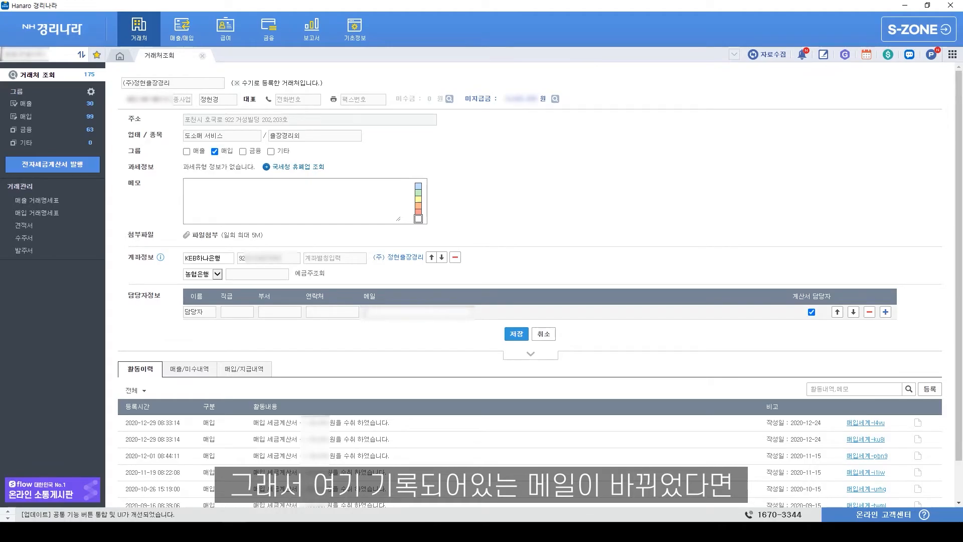
text(12345678)
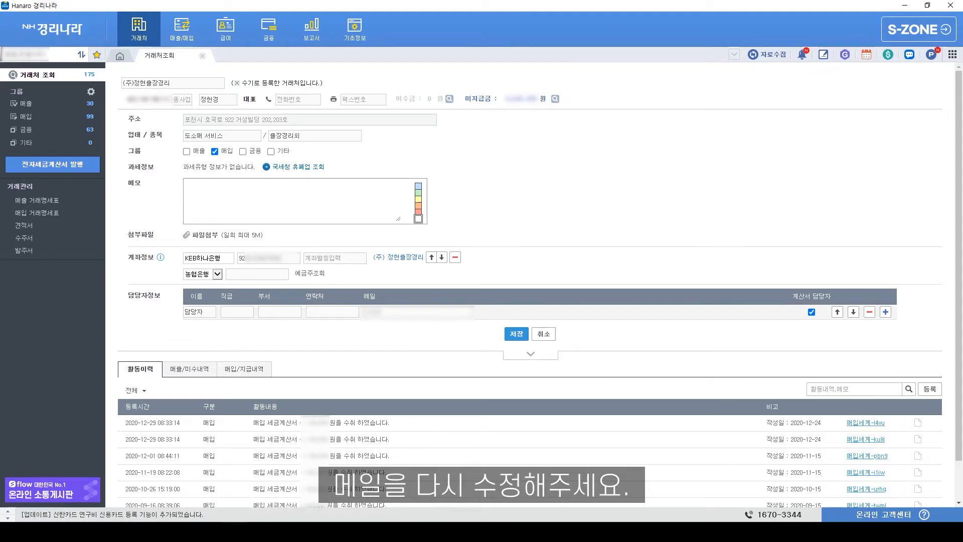
text(@)
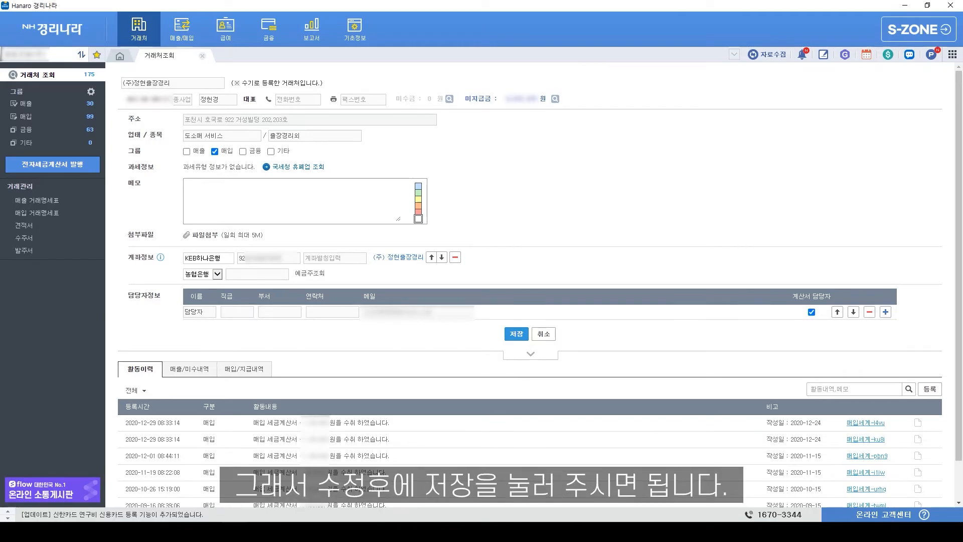
- Save and confirm the client changes, then return to the client list
click(517, 334)
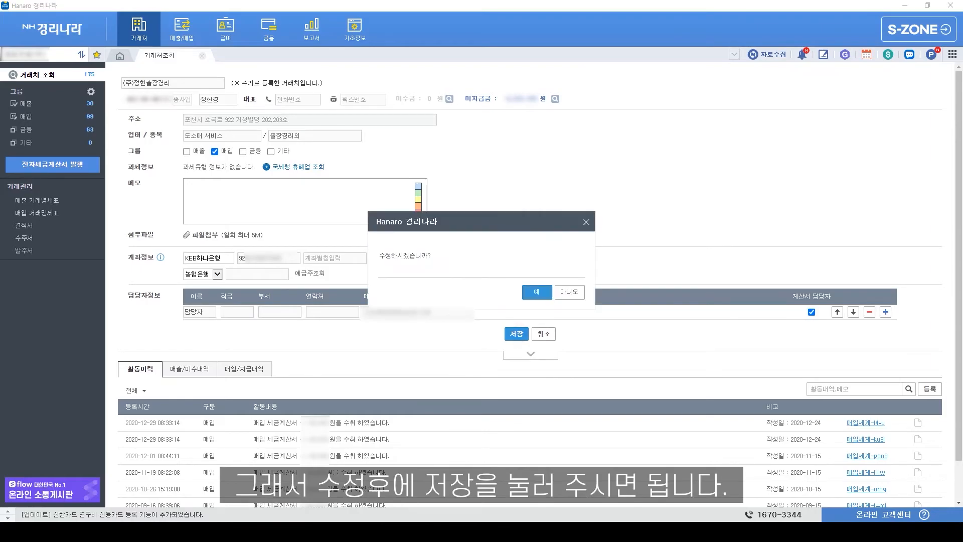
click(534, 292)
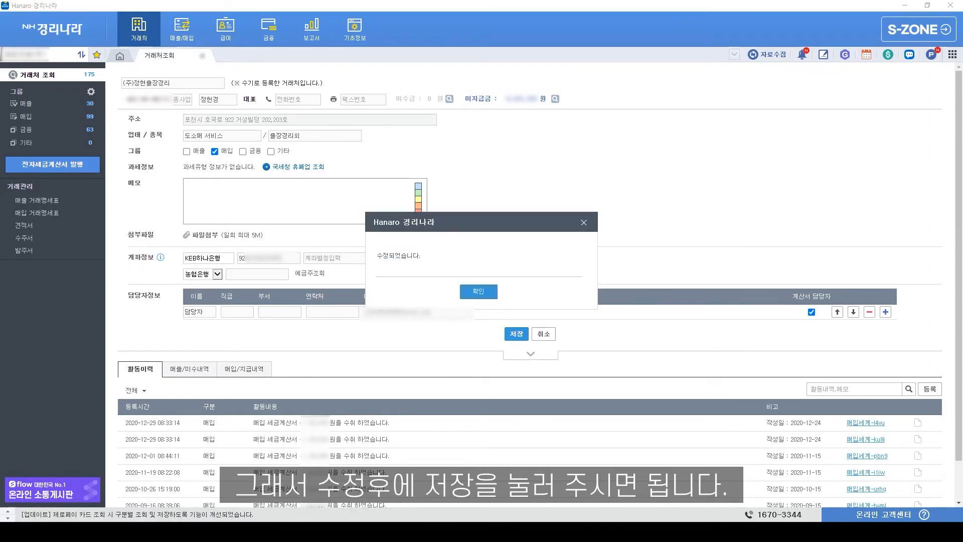
click(479, 291)
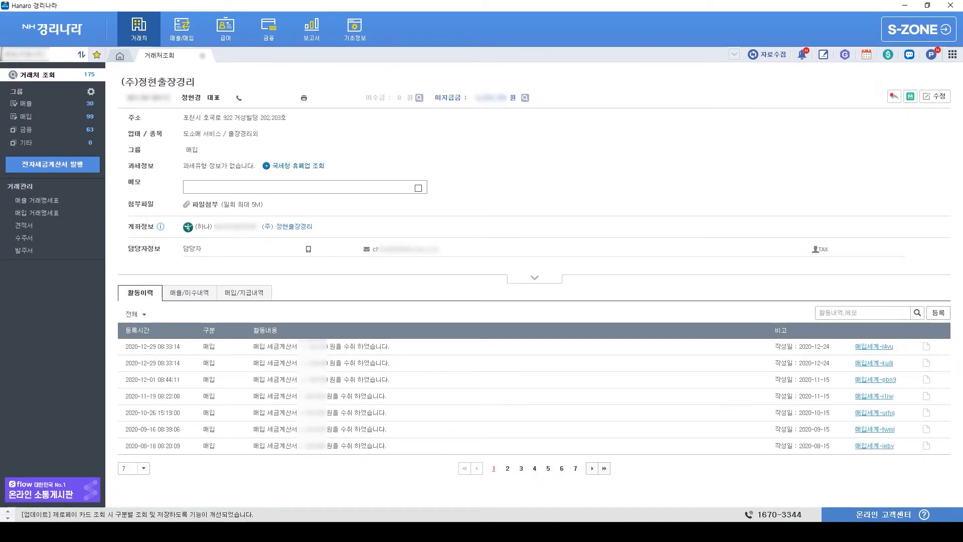
click(894, 96)
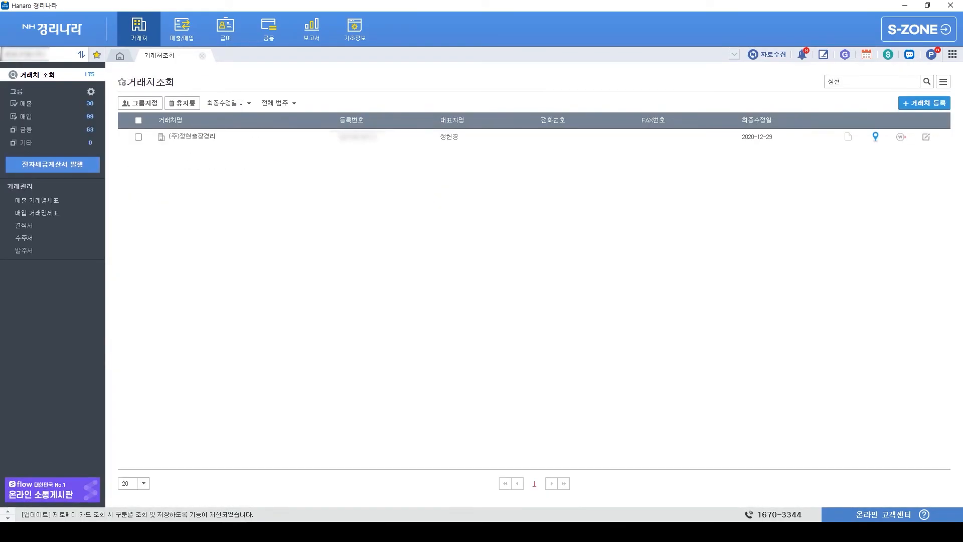